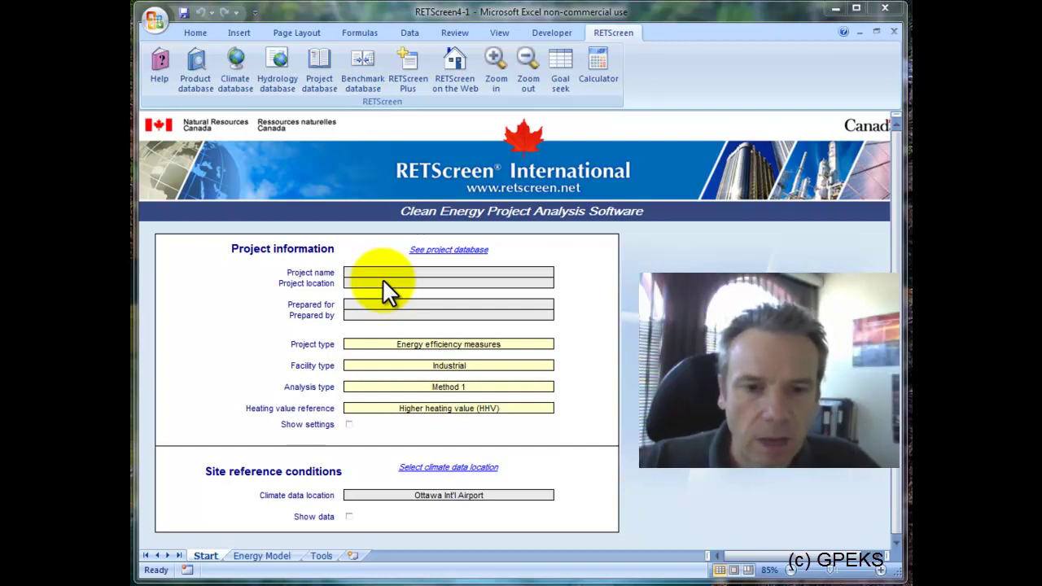
Open the RETScreen project database and sort the templates by project type.
click(446, 250)
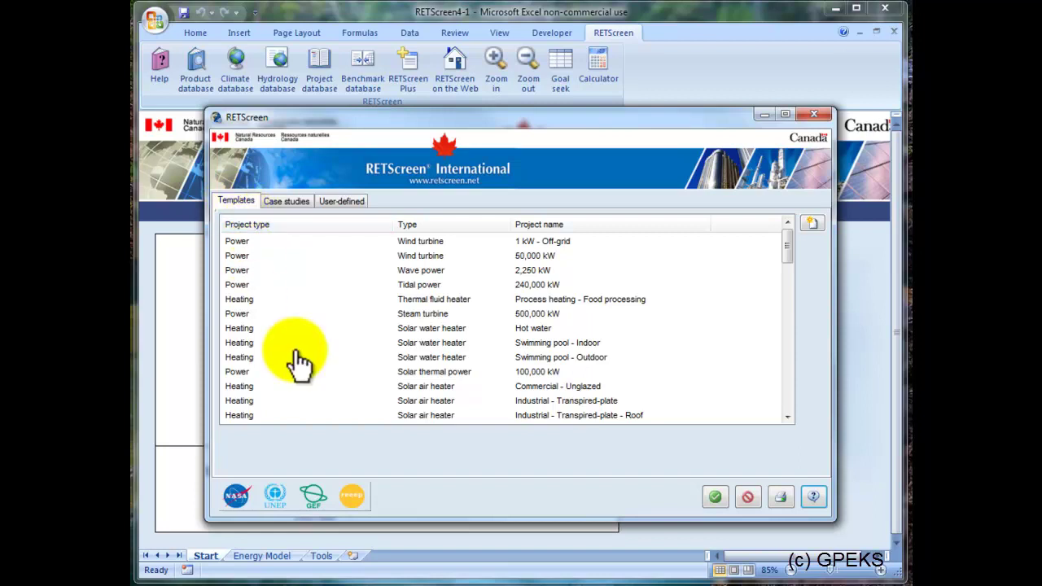
click(300, 228)
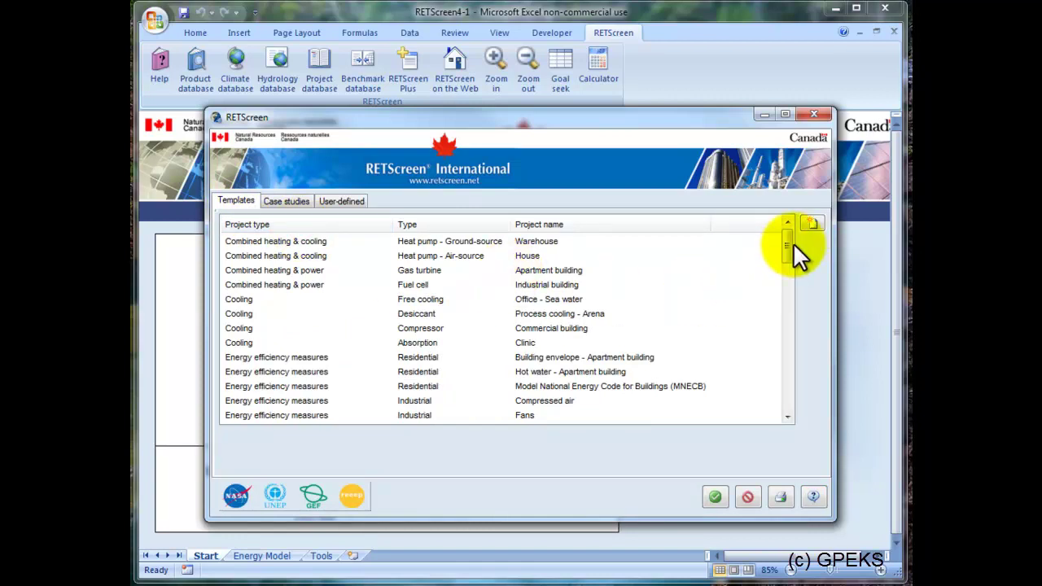
mouse_move(787, 242)
mouse_down()
mouse_move(784, 406)
mouse_move(785, 232)
mouse_up()
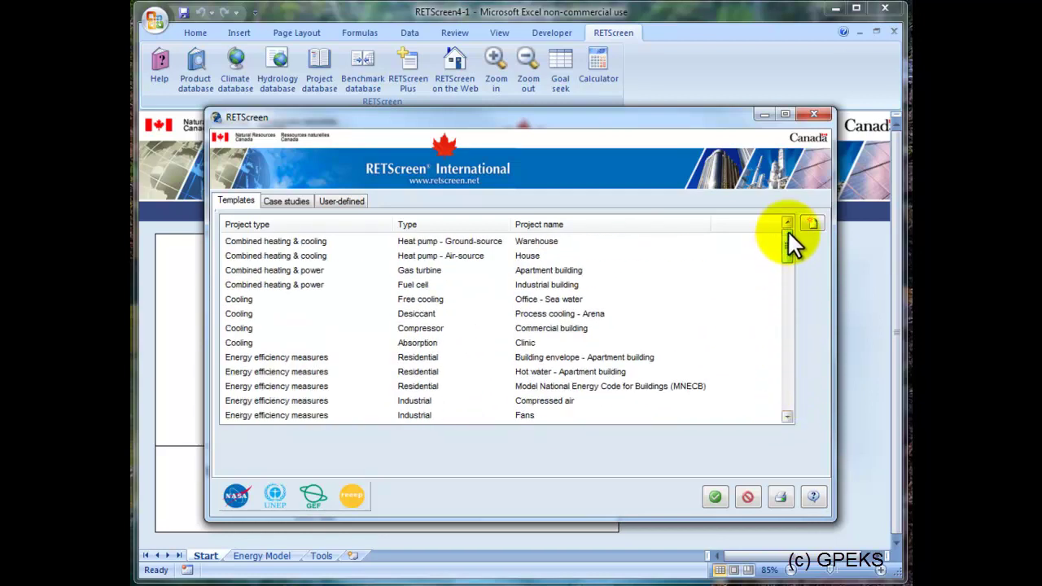
Sort the templates by technology type and select Power / Photovoltaic / 100 kW.
click(439, 224)
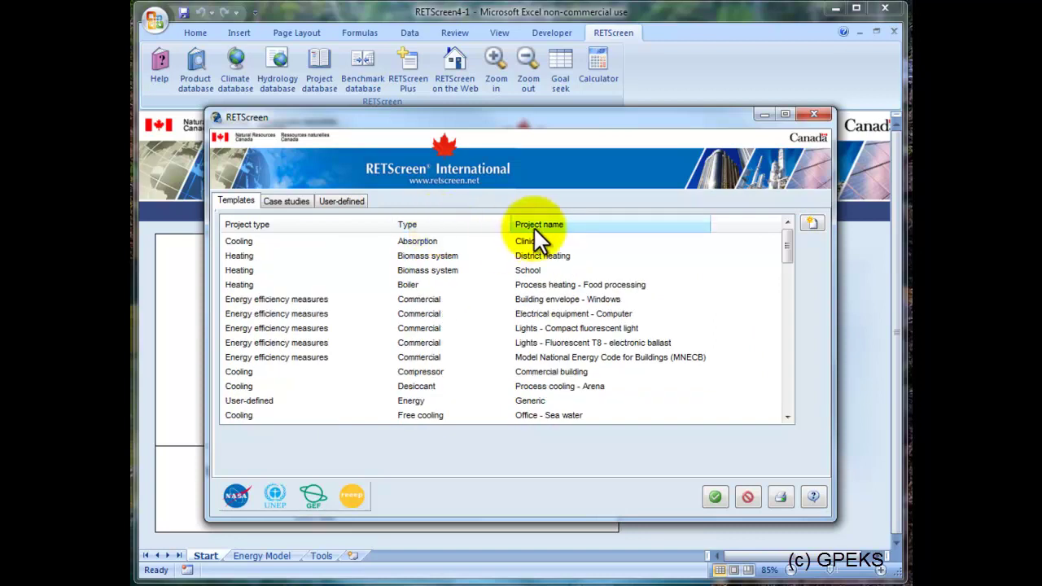
drag(786, 247, 789, 372)
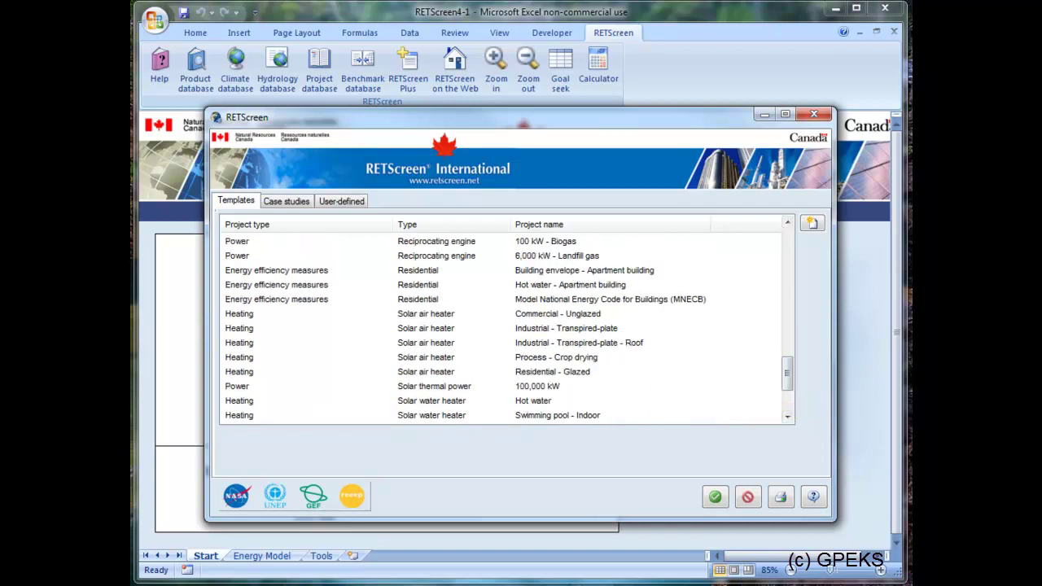
scroll(581, 301, up, 2)
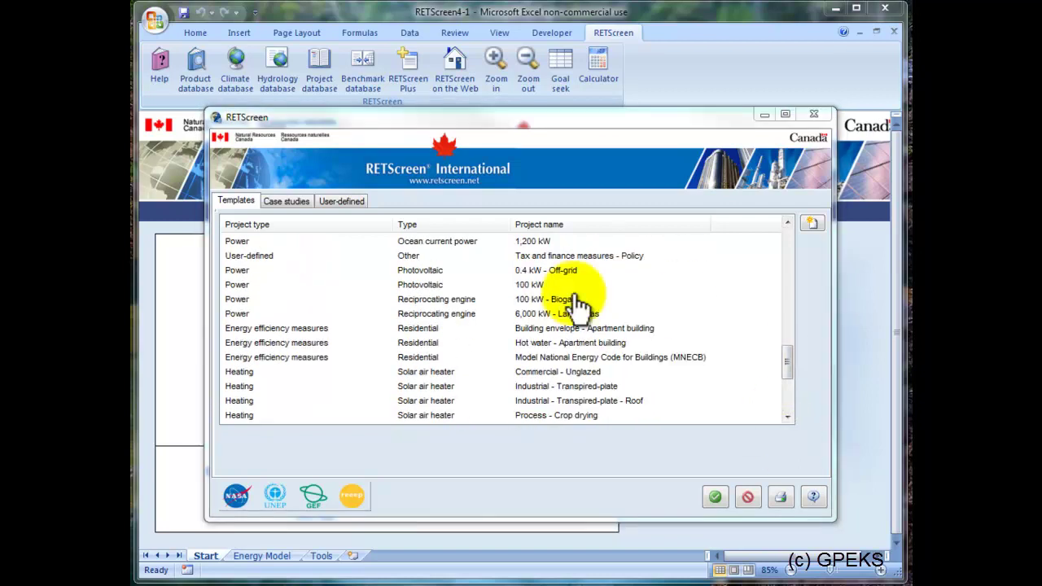
click(421, 287)
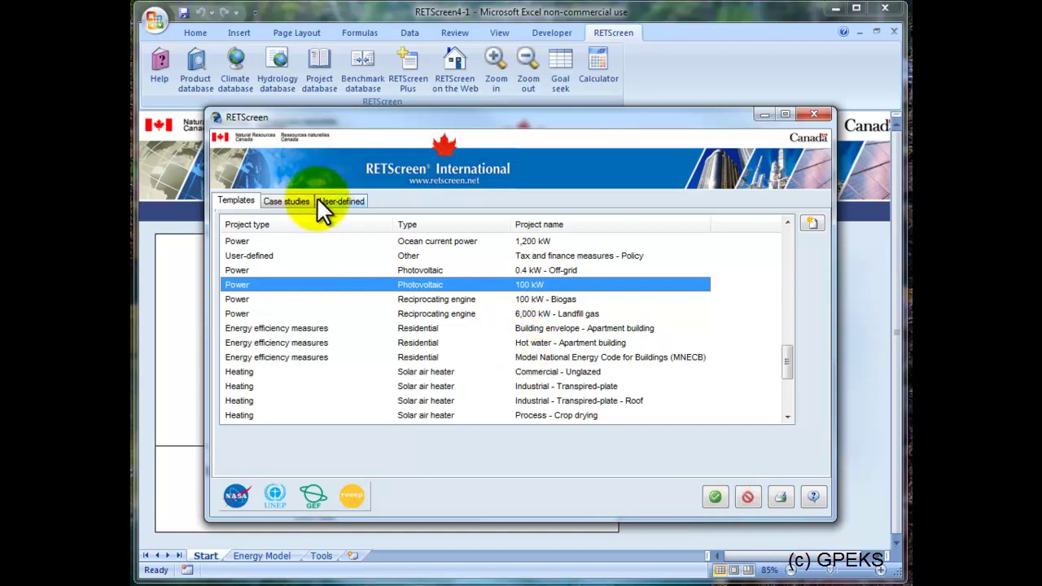
List the case studies sorted by Type and scroll to the Toronto 80 kW photovoltaic row.
click(293, 203)
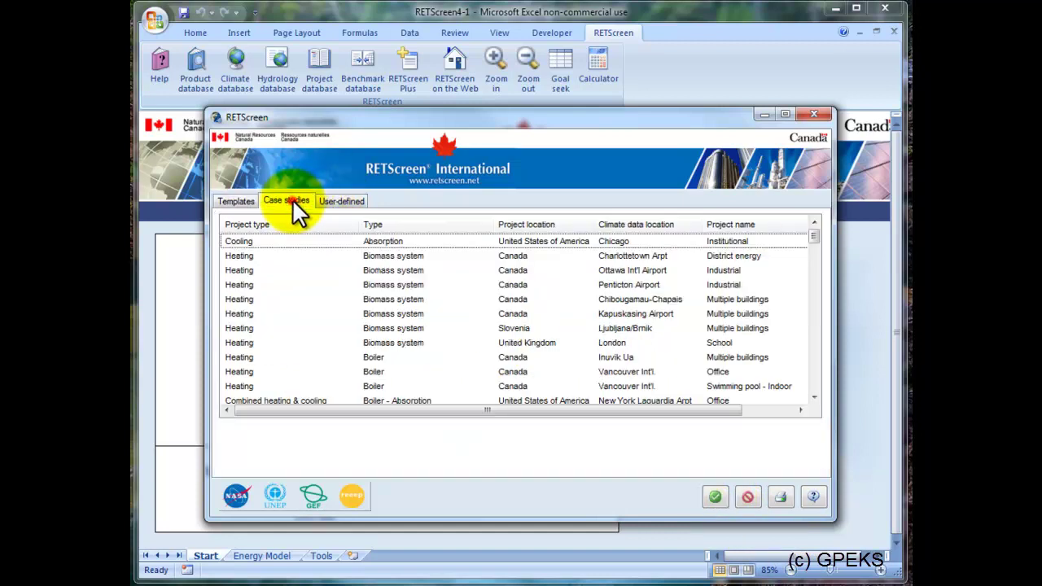
click(406, 224)
drag(812, 243, 811, 318)
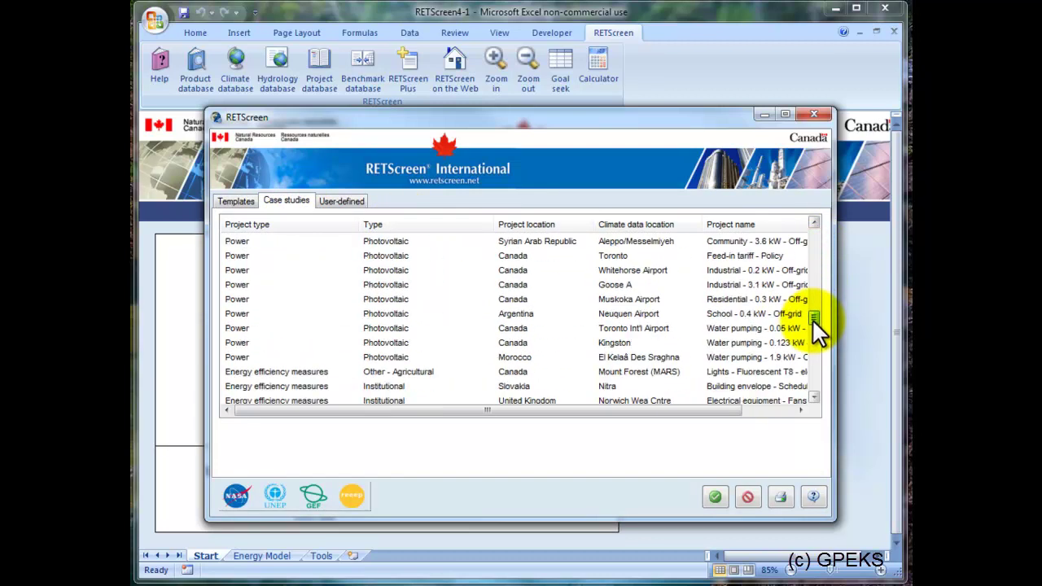
click(814, 221)
click(815, 220)
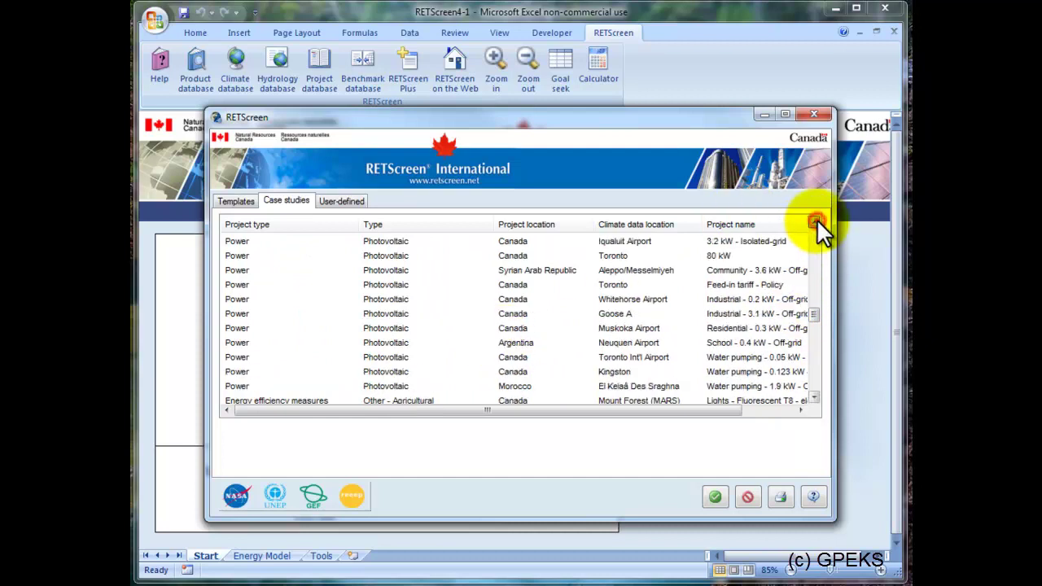
click(814, 221)
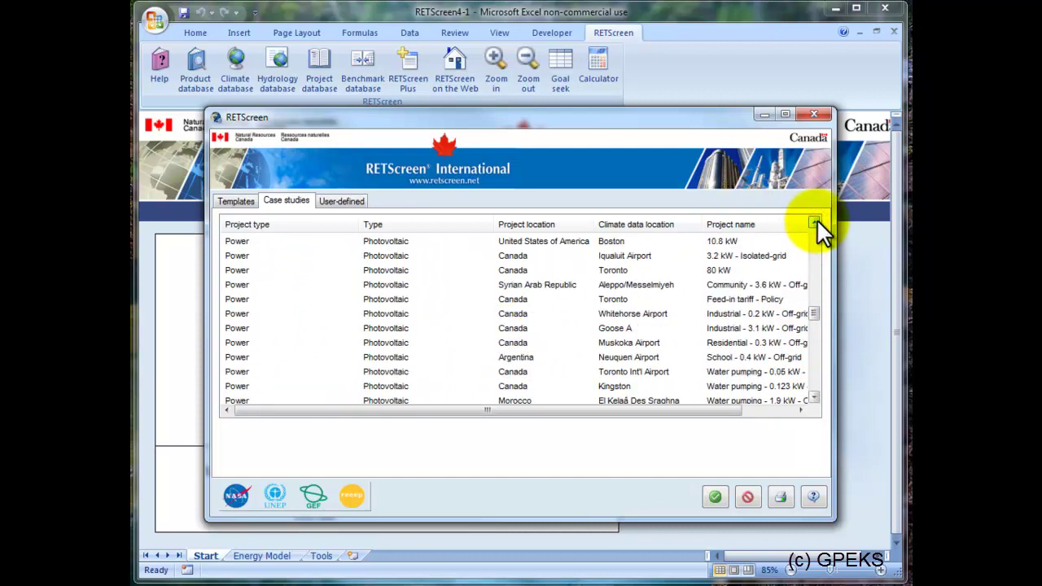
click(815, 221)
click(815, 220)
click(815, 220)
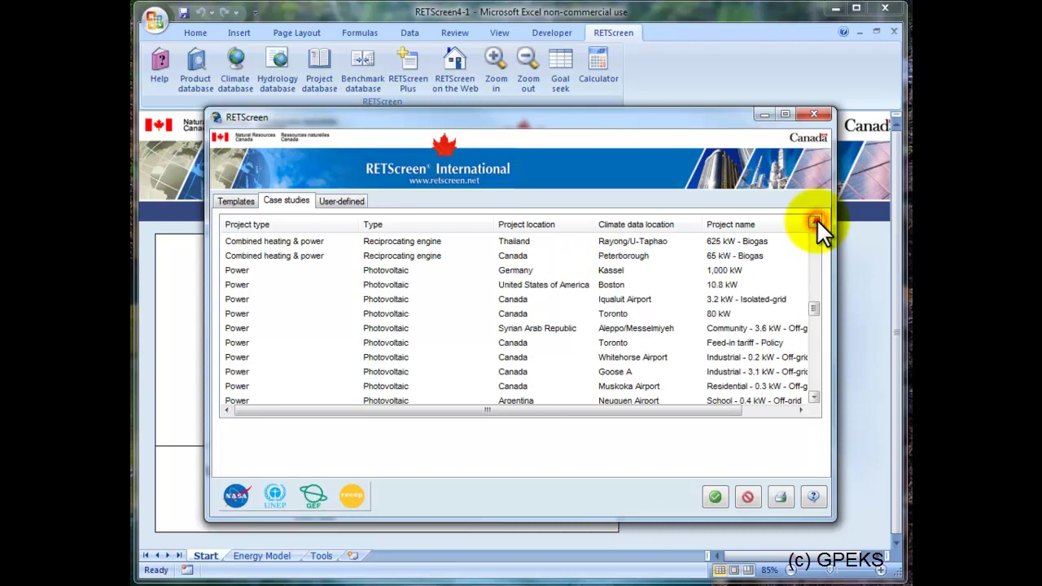
click(815, 221)
click(815, 221)
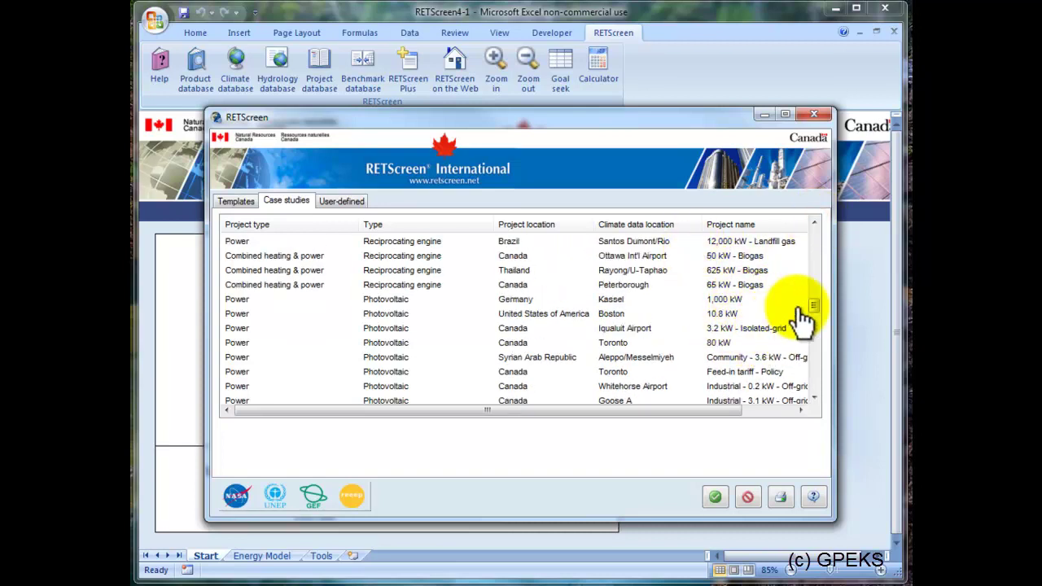
click(813, 396)
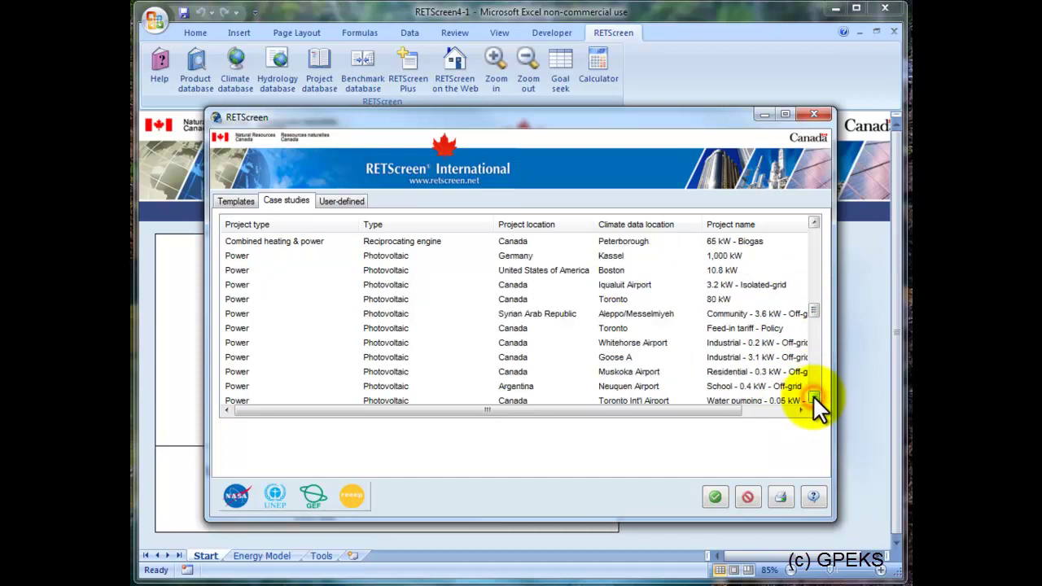
click(813, 395)
click(813, 396)
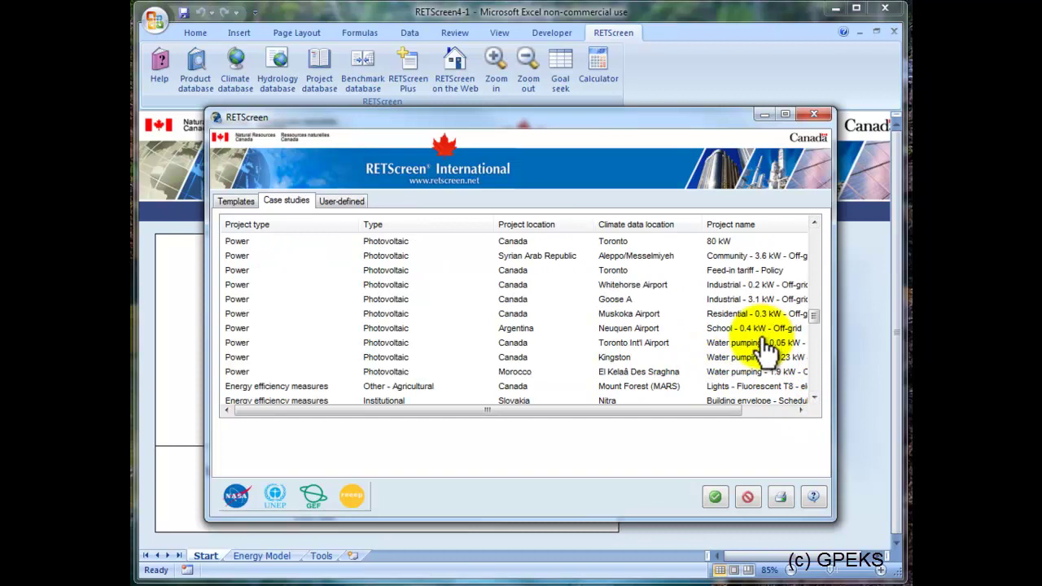
Load the Power / Photovoltaic / 100 kW template from the Templates list.
click(234, 199)
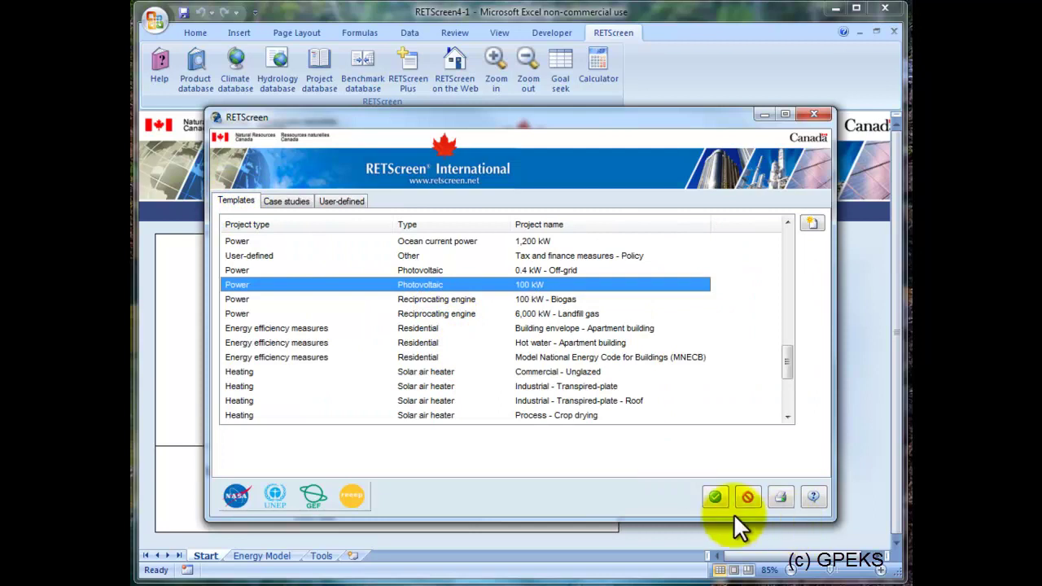
double_click(414, 285)
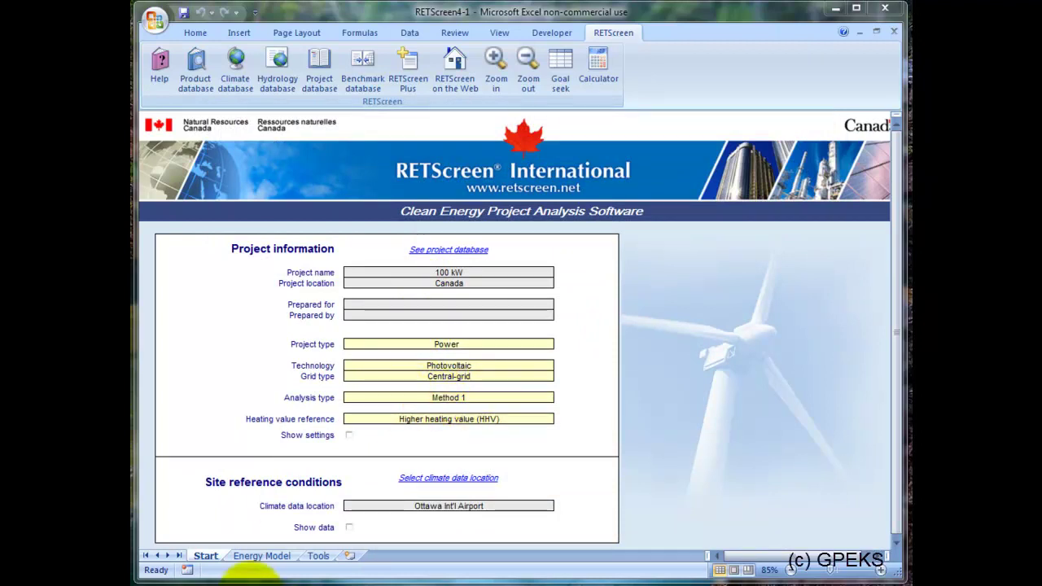
Set the Energy Model power capacity to 200 kW under Method 1.
click(274, 558)
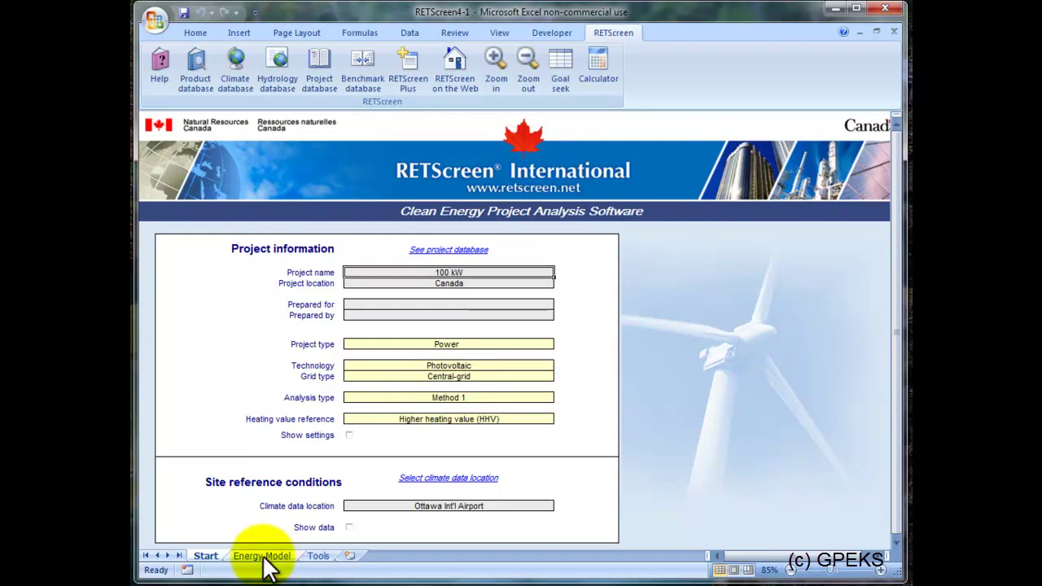
click(262, 557)
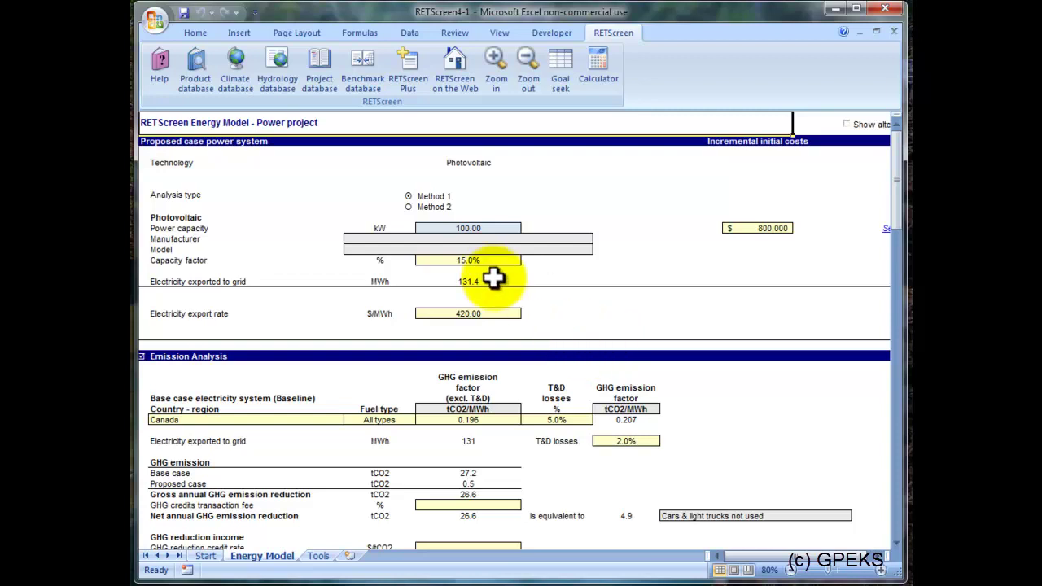
double_click(457, 229)
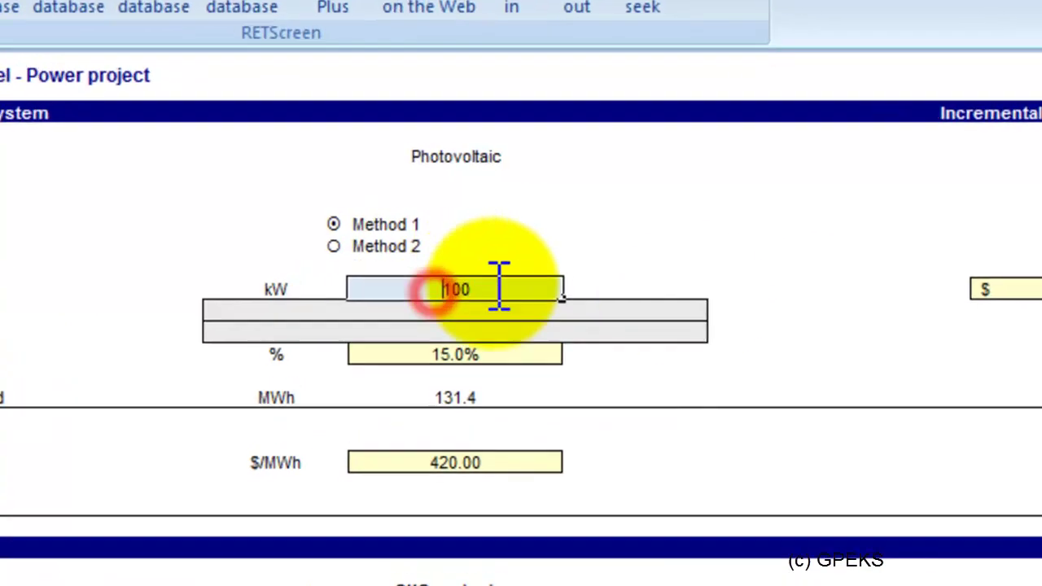
key(Delete)
text(3)
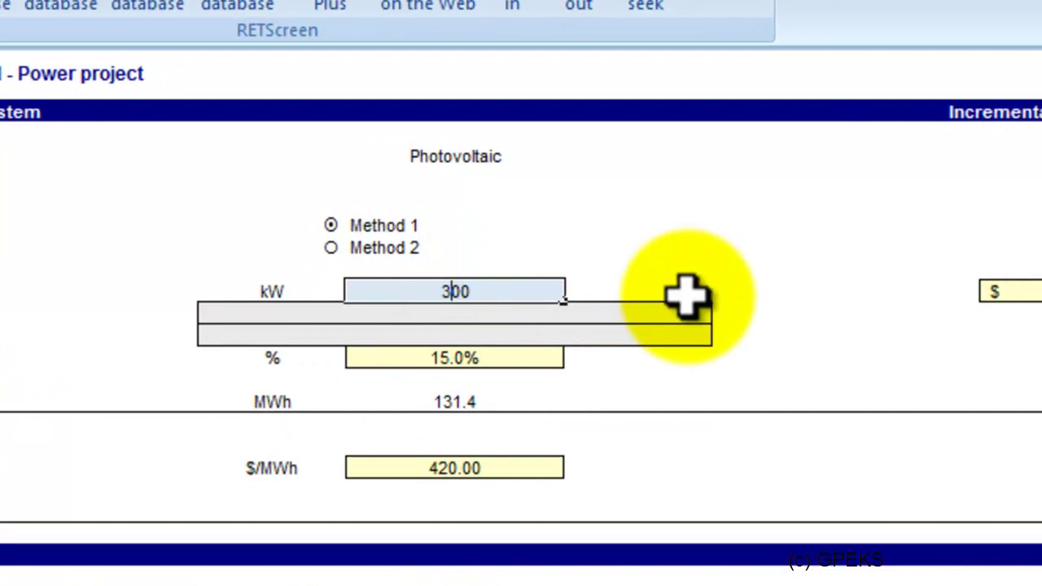
key(BackSpace)
text(2)
click(688, 297)
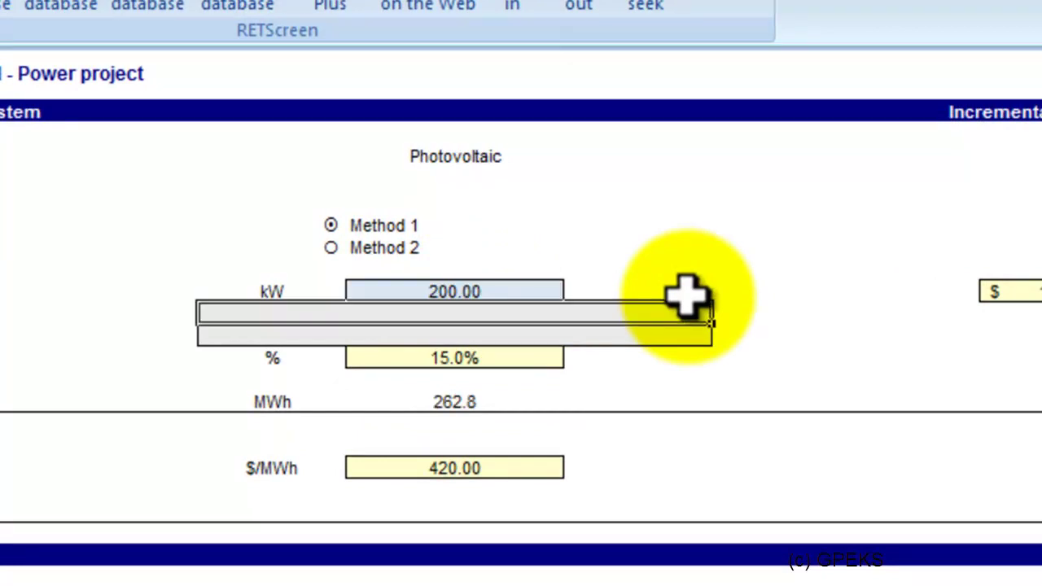
Switch the Energy Model to Method 2 and compare its 200 kW capacity values.
click(331, 247)
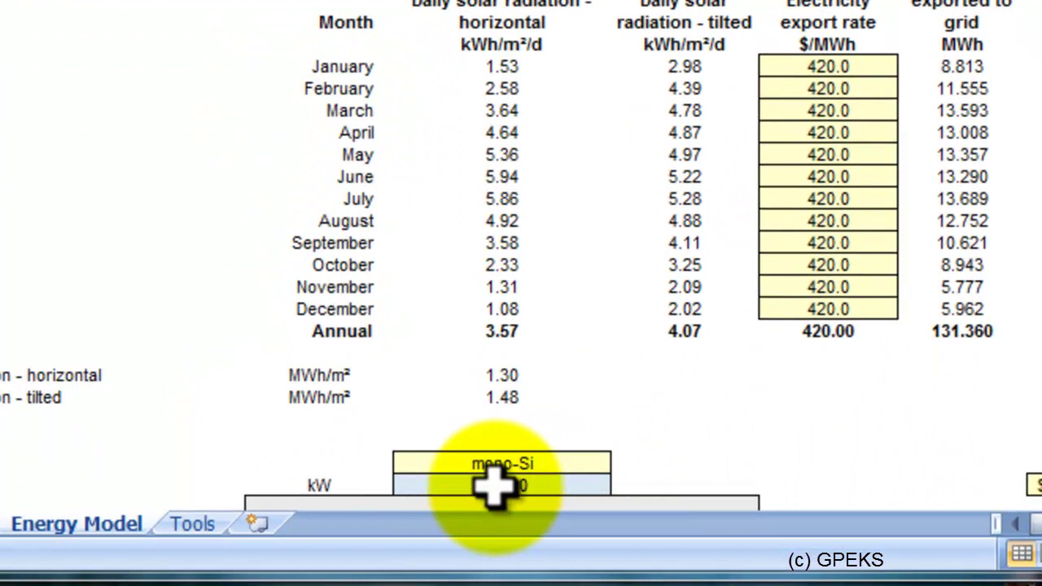
click(494, 486)
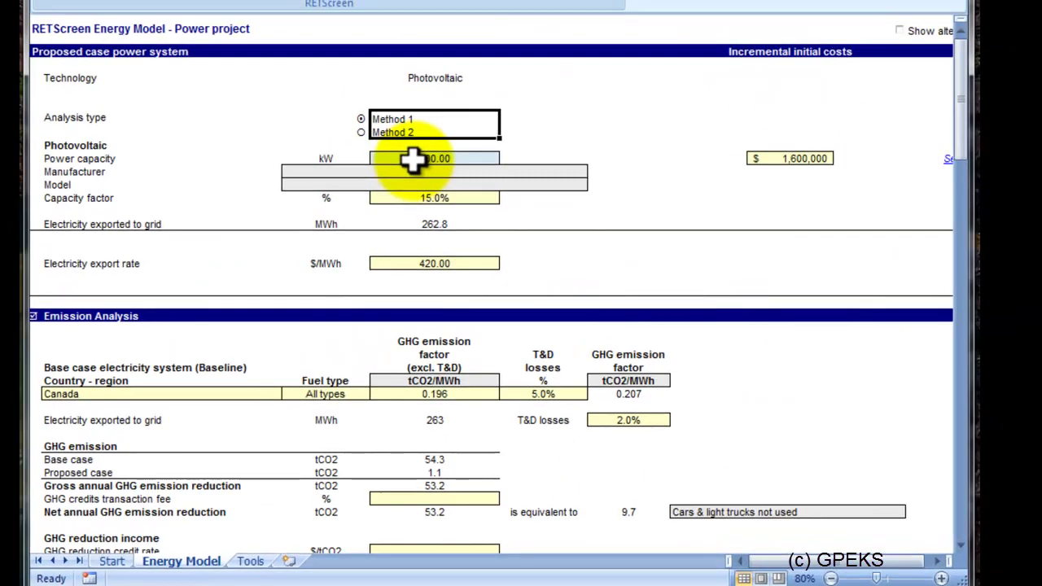
click(414, 160)
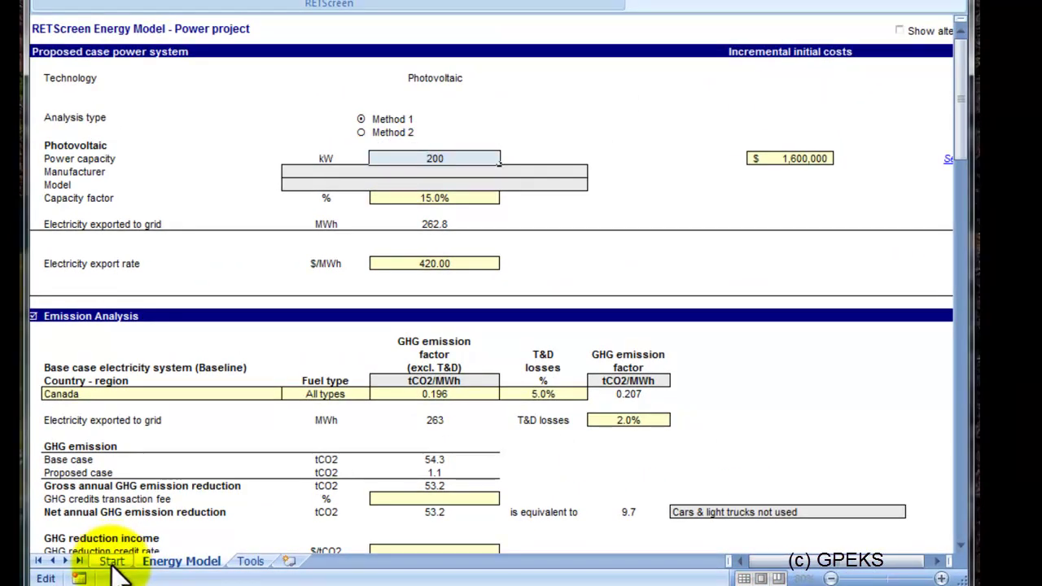
Choose Method 2 as the analysis type on the Start sheet.
key(Escape)
click(112, 562)
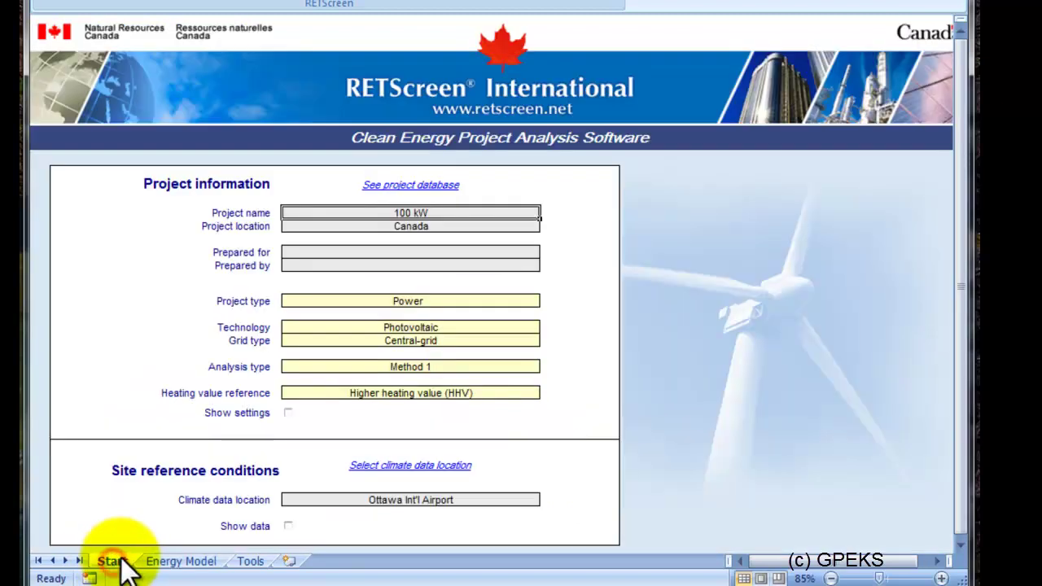
click(407, 366)
click(411, 367)
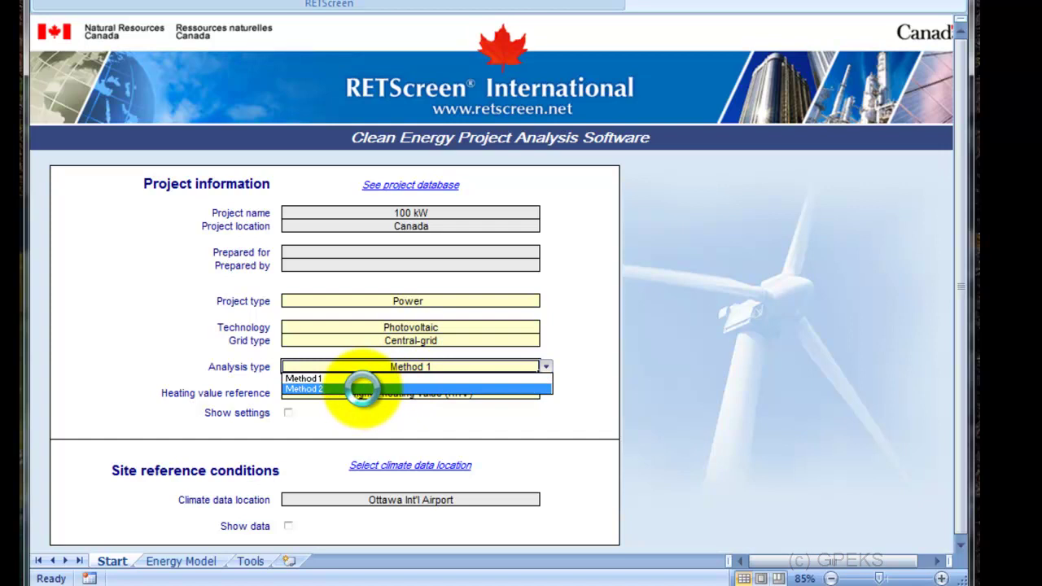
click(364, 389)
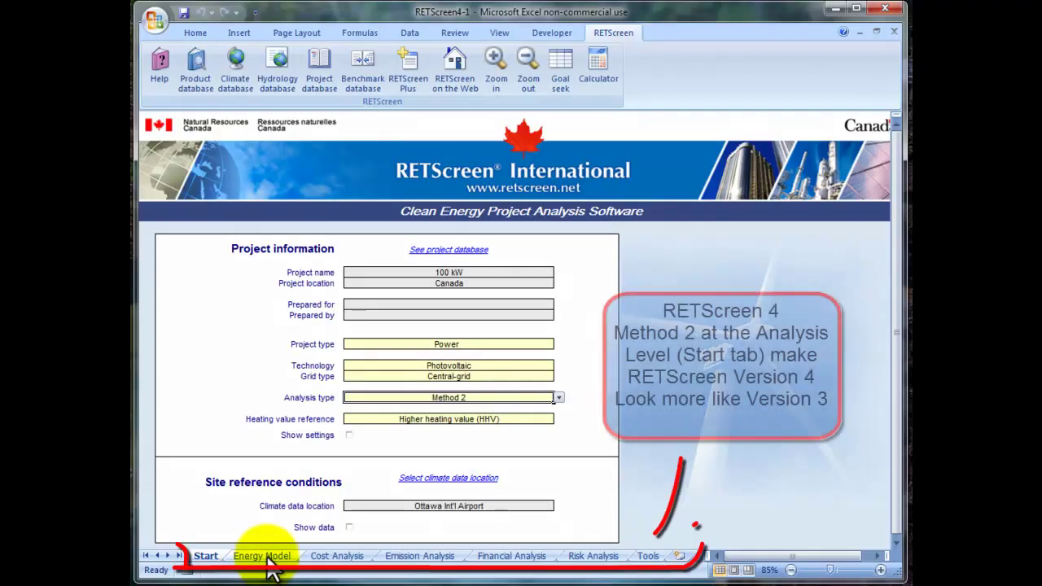
Return to the Energy Model sheet, still showing 200.00 kW capacity.
click(265, 557)
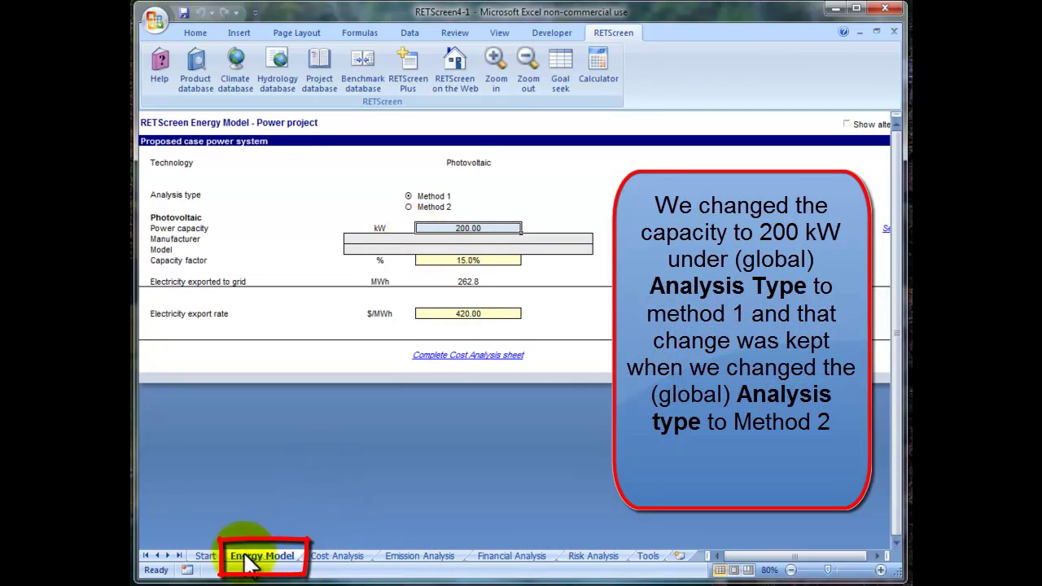
Change the power capacity from 200 to 100 kW and go back to the Start sheet.
double_click(465, 228)
key(BackSpace)
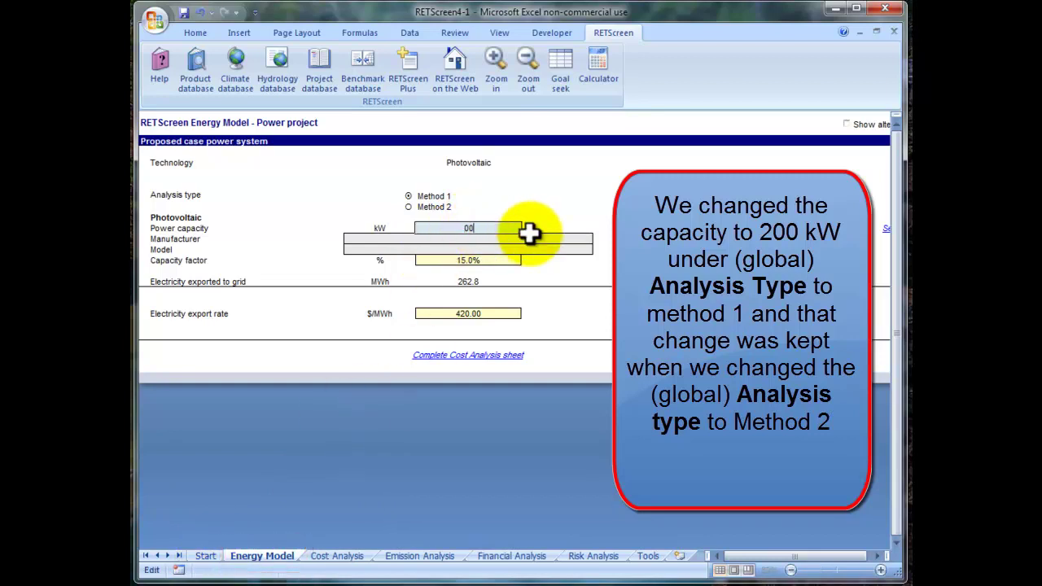
text(1)
key(Return)
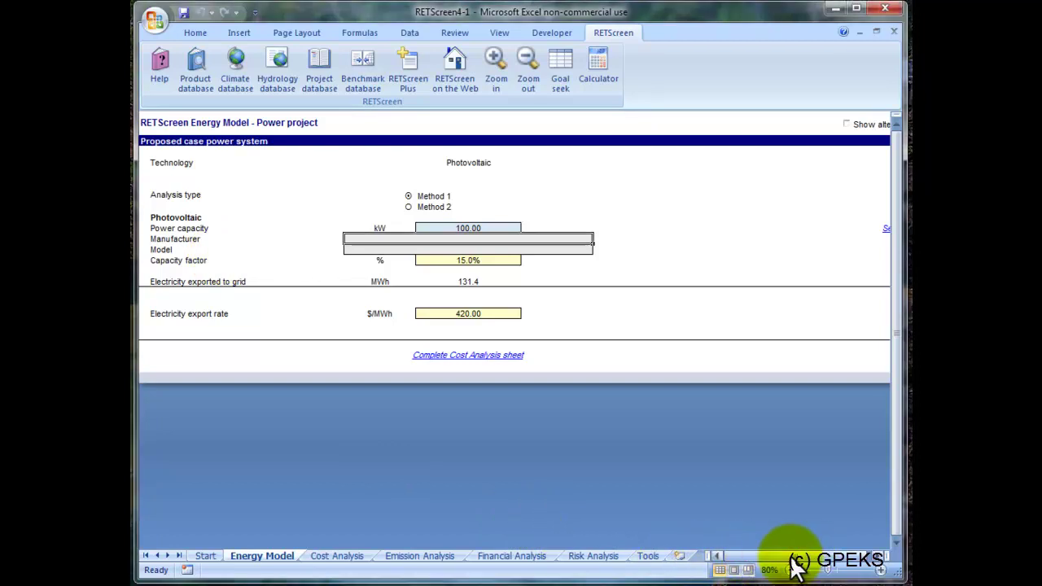
drag(804, 560, 837, 559)
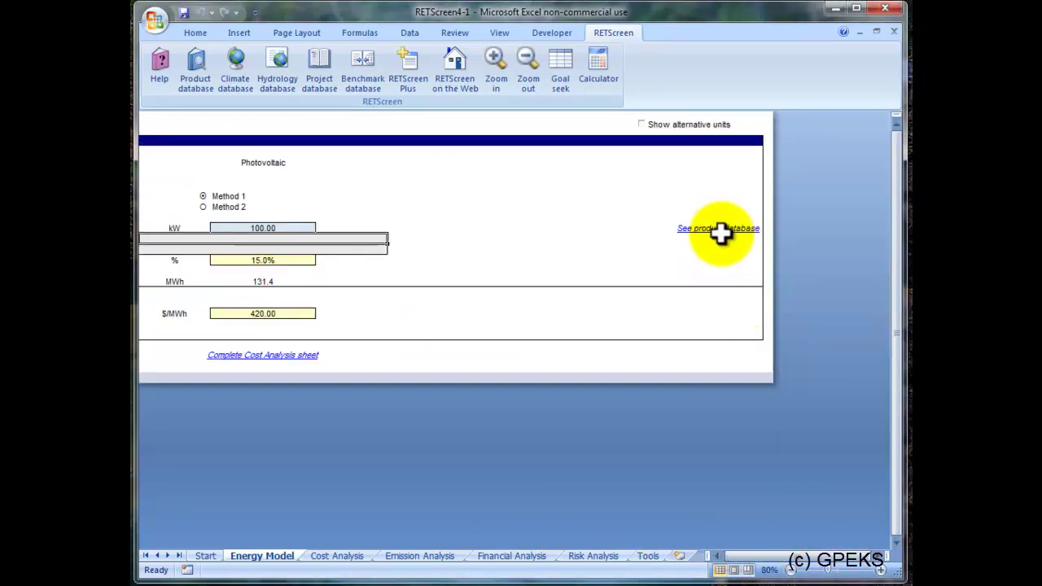
drag(800, 563, 771, 563)
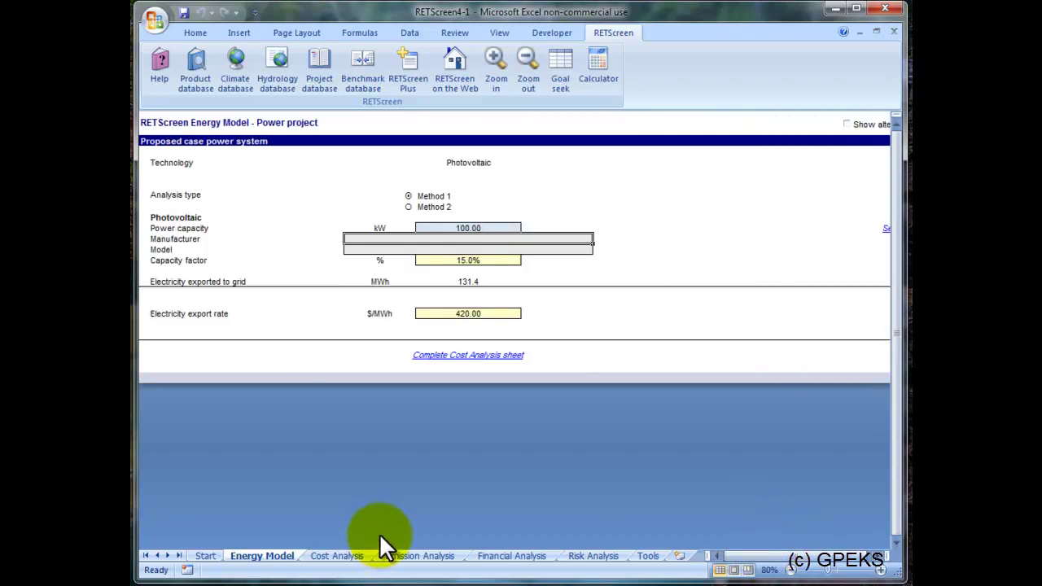
click(204, 555)
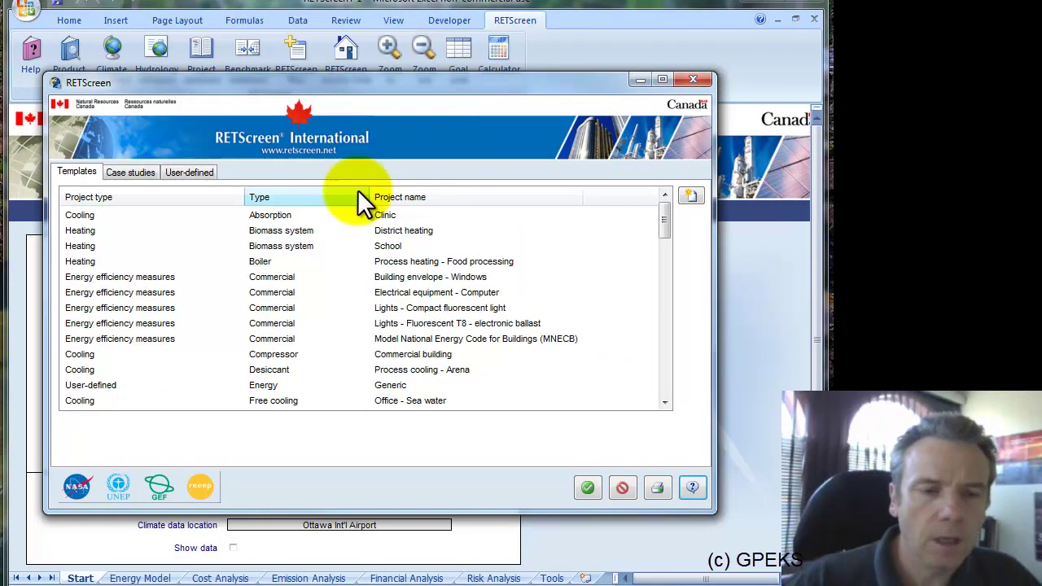
Load the Power / Photovoltaic / Toronto / 80 kW case study without saving the current project.
click(129, 173)
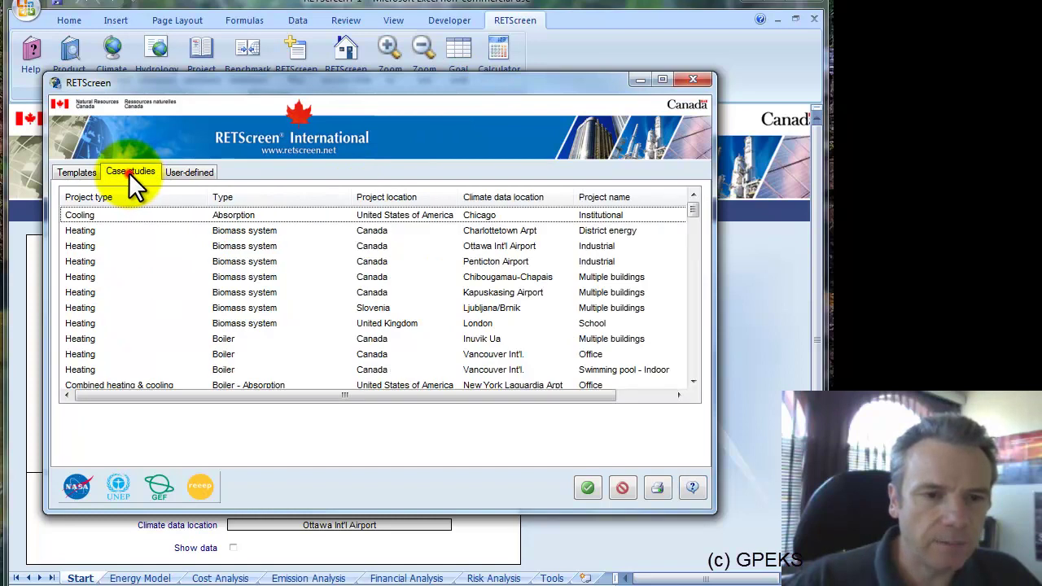
click(227, 197)
click(226, 197)
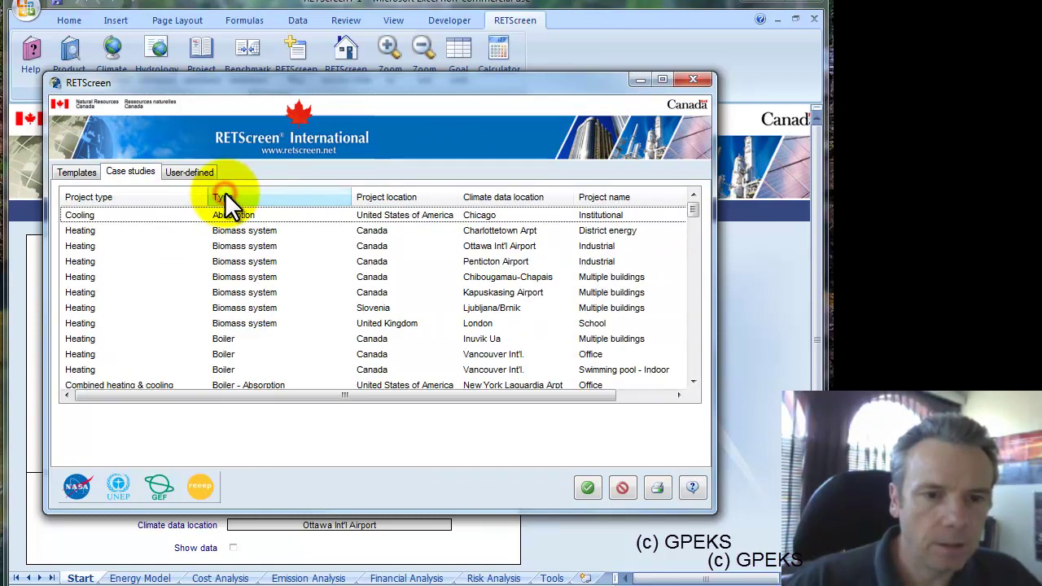
drag(692, 211, 691, 273)
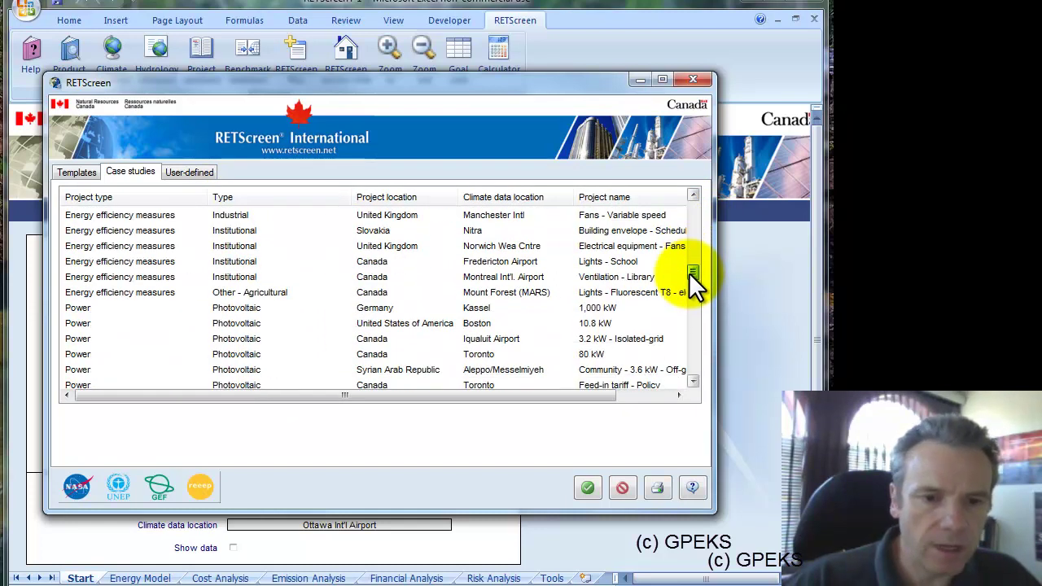
click(595, 356)
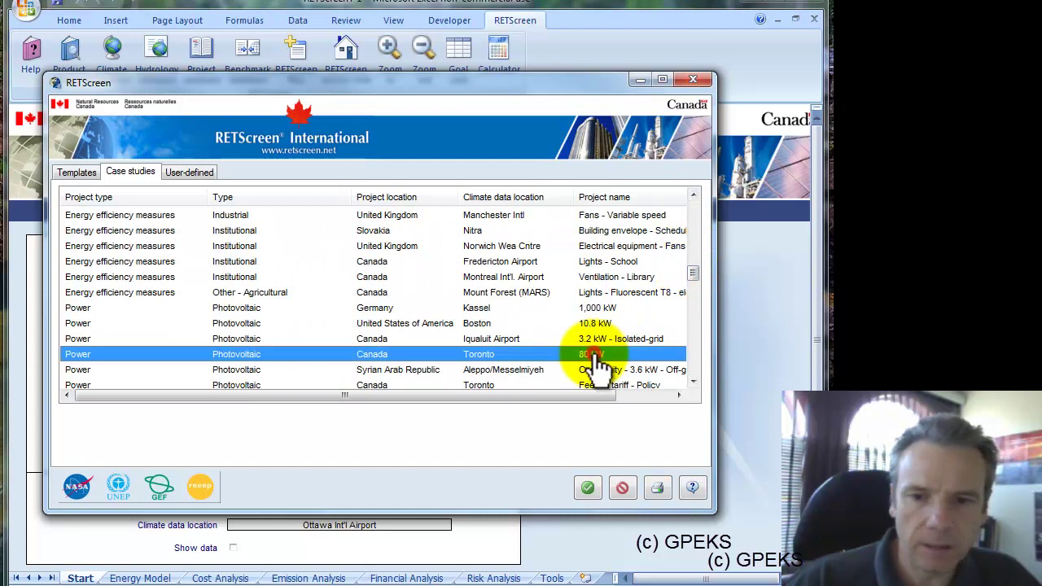
click(587, 488)
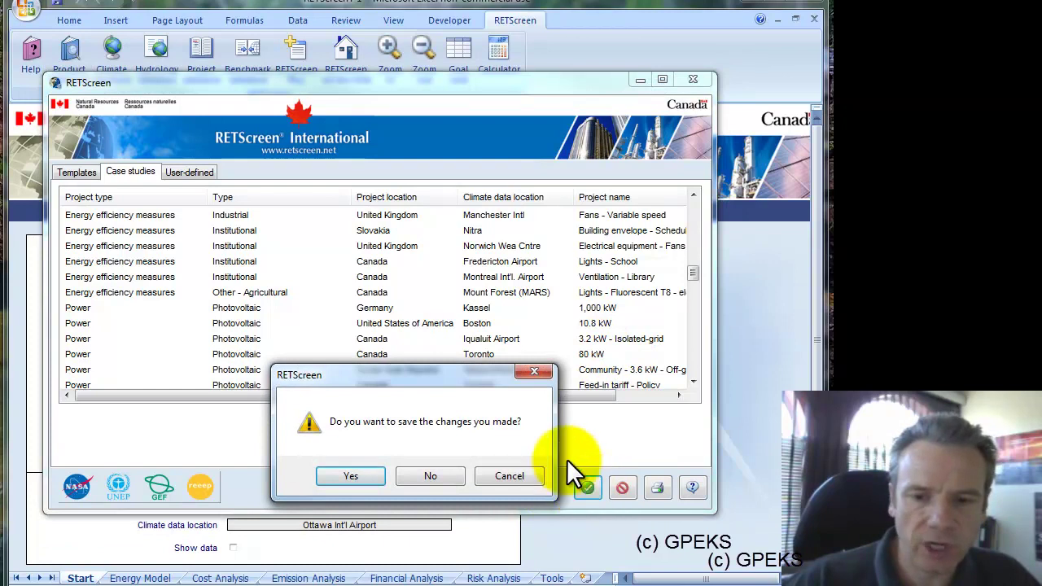
click(430, 474)
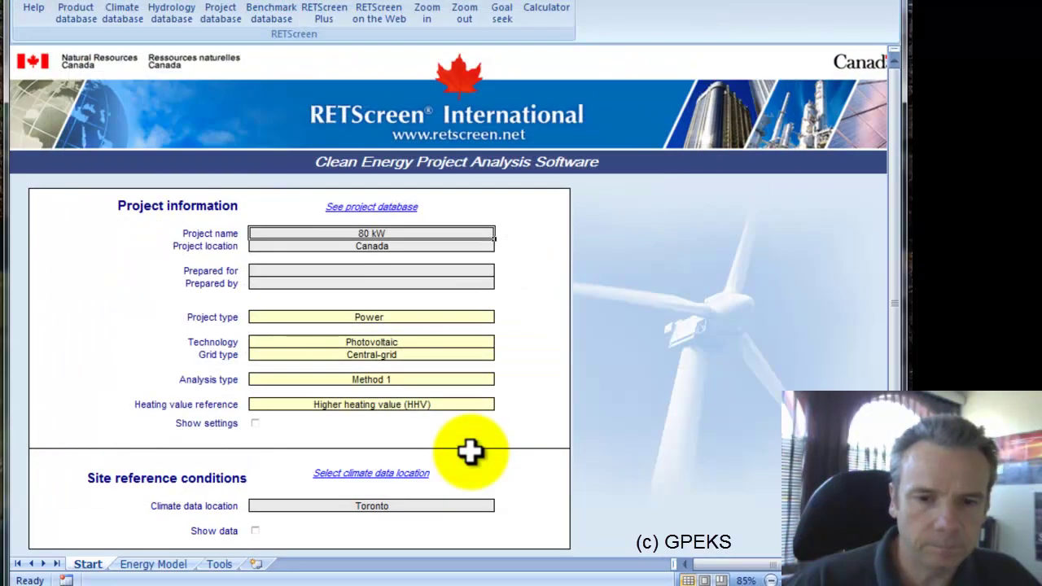
View the Energy Model's 80.04 kW system of 667 GE mono-Si AP-120 modules.
click(153, 564)
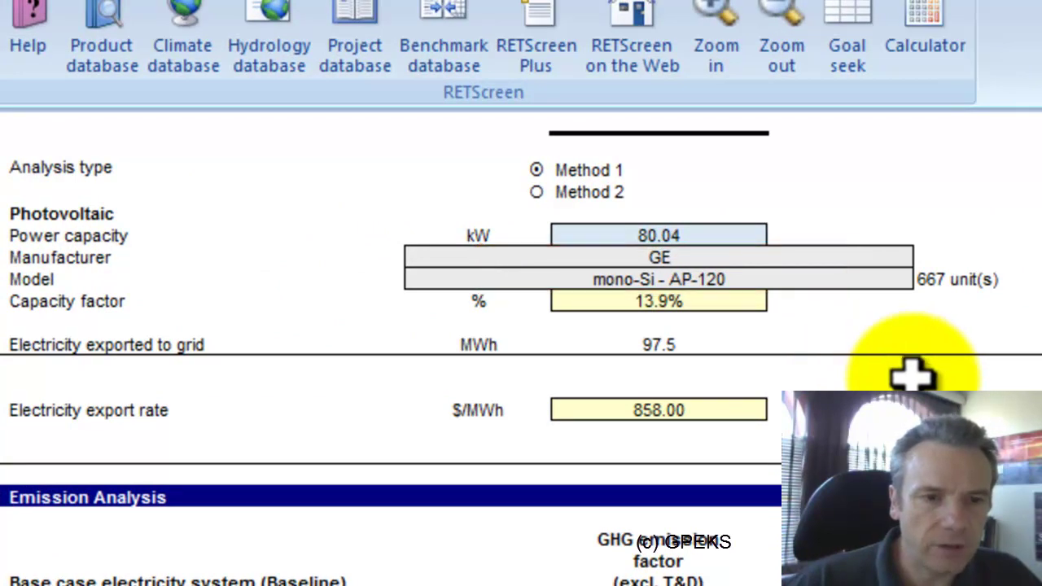
scroll(904, 370, up, 1)
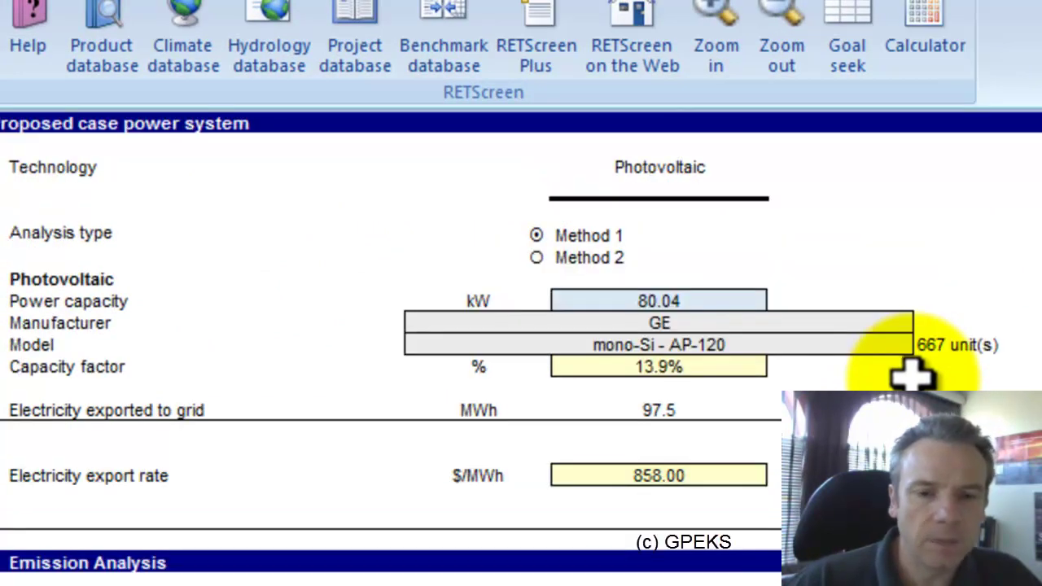